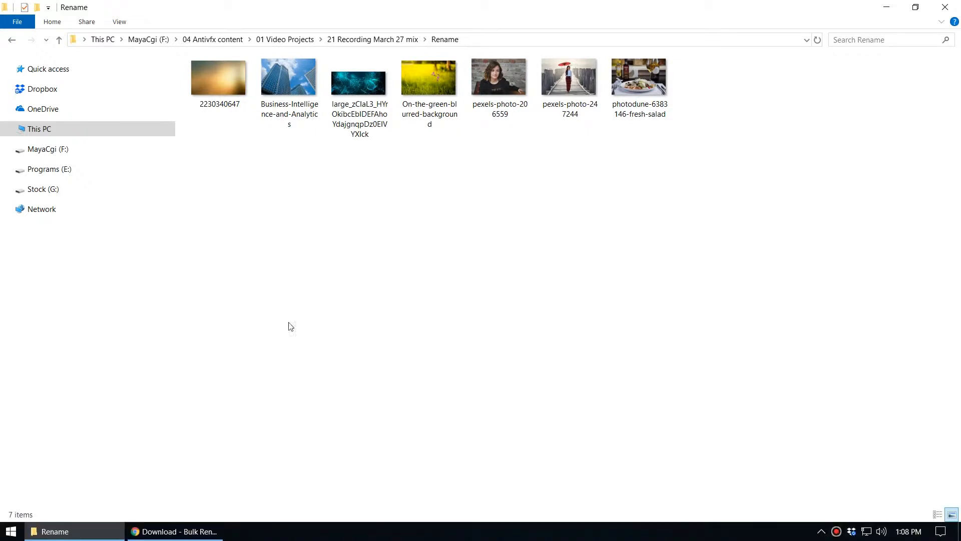
# Switch to Chrome to view the Bulk Rename Utility download page, and search the installed programs for "bu" without opening anything.
pyautogui.click(202, 531)
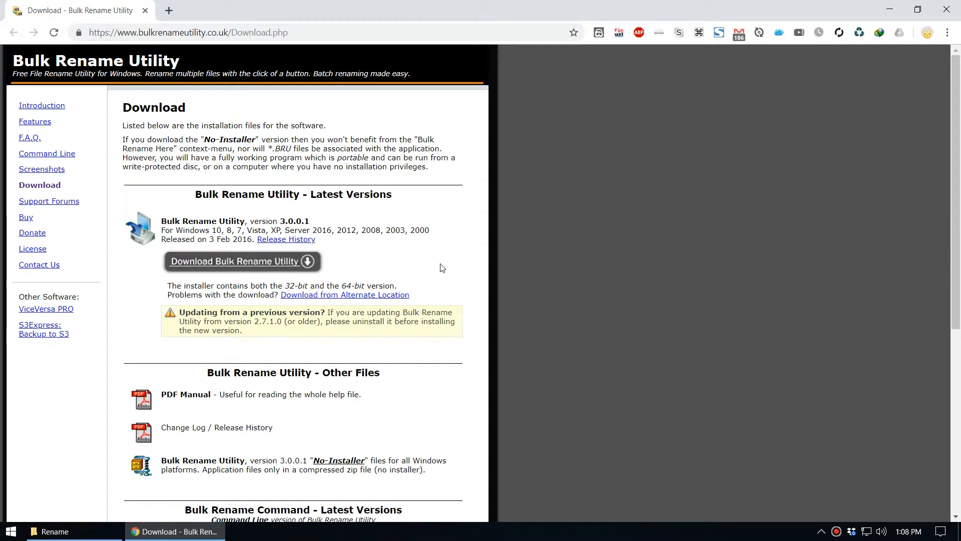
pyautogui.press('super')
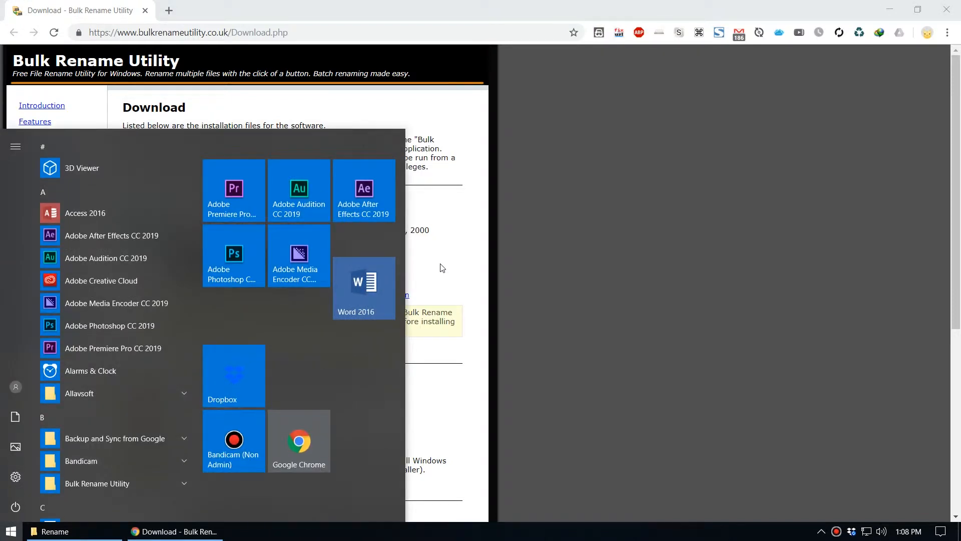
pyautogui.write('bu')
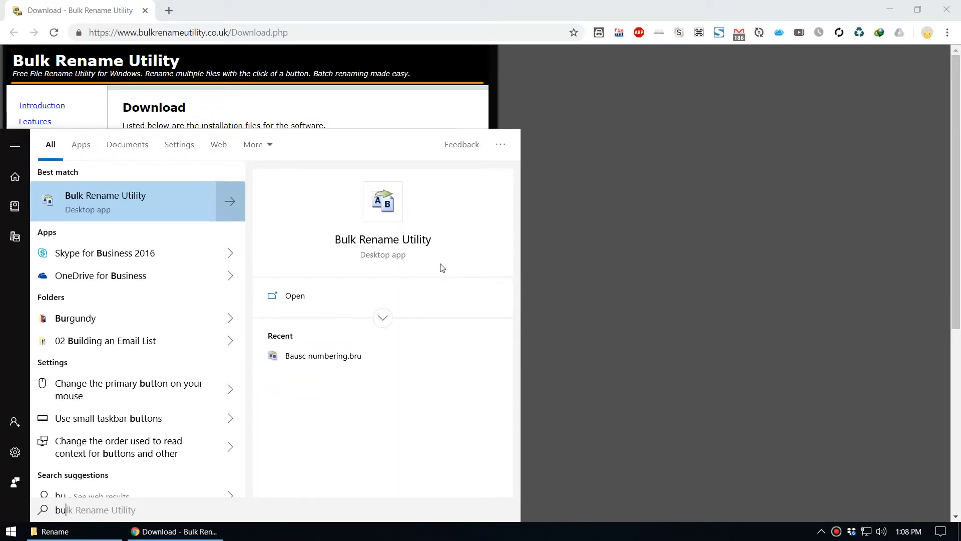
pyautogui.click(713, 400)
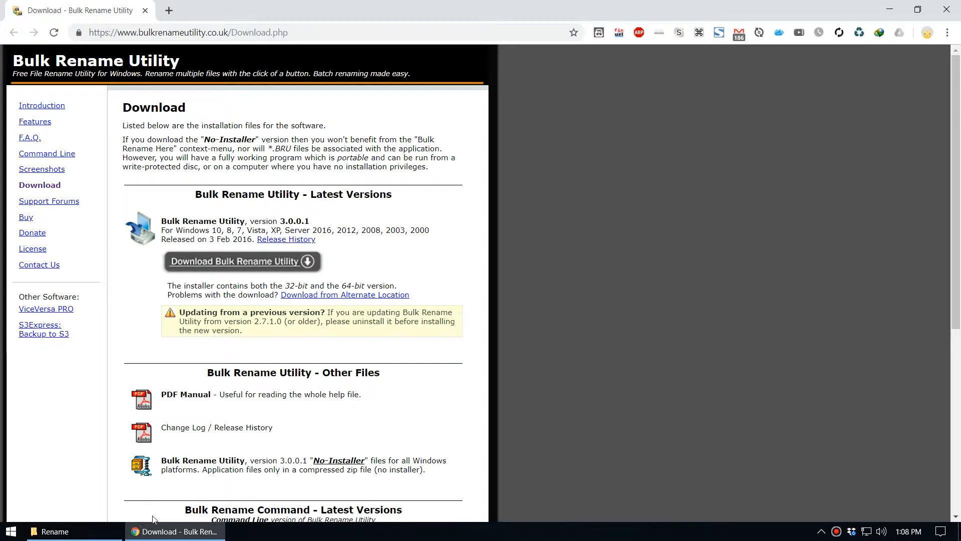
# Select all the images in the Rename folder in File Explorer and open them in Bulk Rename Utility.
pyautogui.click(76, 538)
pyautogui.moveTo(716, 173); pyautogui.dragTo(154, 90)
pyautogui.rightClick(224, 88)
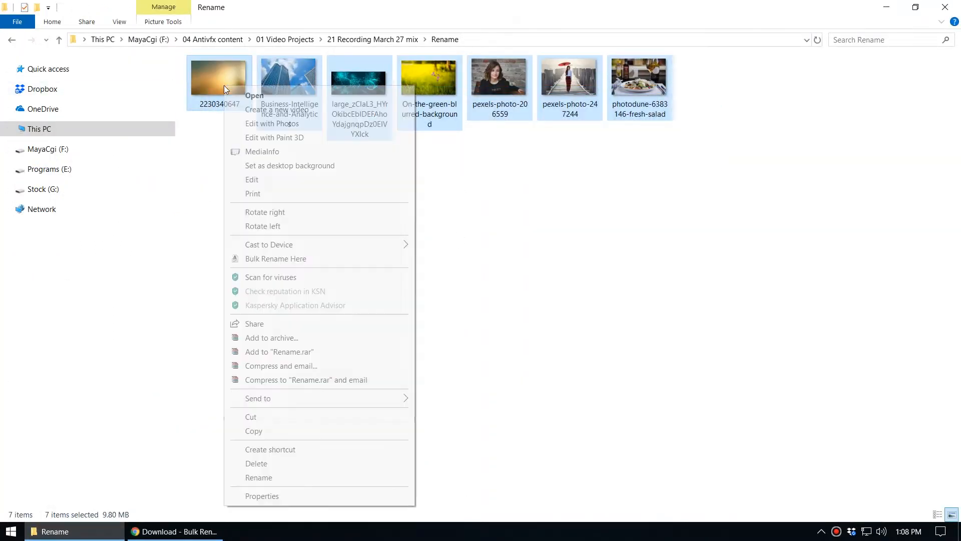
pyautogui.click(286, 258)
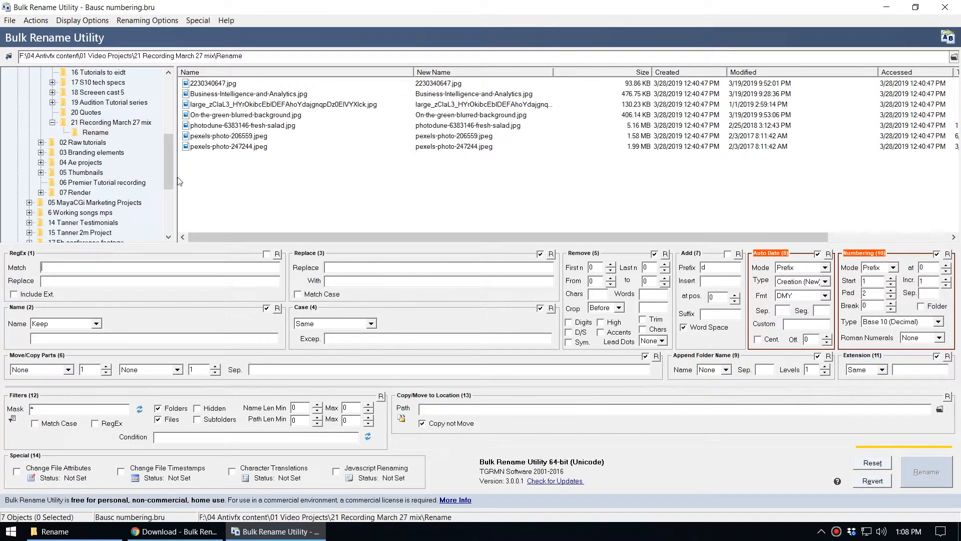
# Select all the image files in the list and turn off the Numbering, Auto Date and Replace sections.
pyautogui.moveTo(166, 172); pyautogui.dragTo(169, 134)
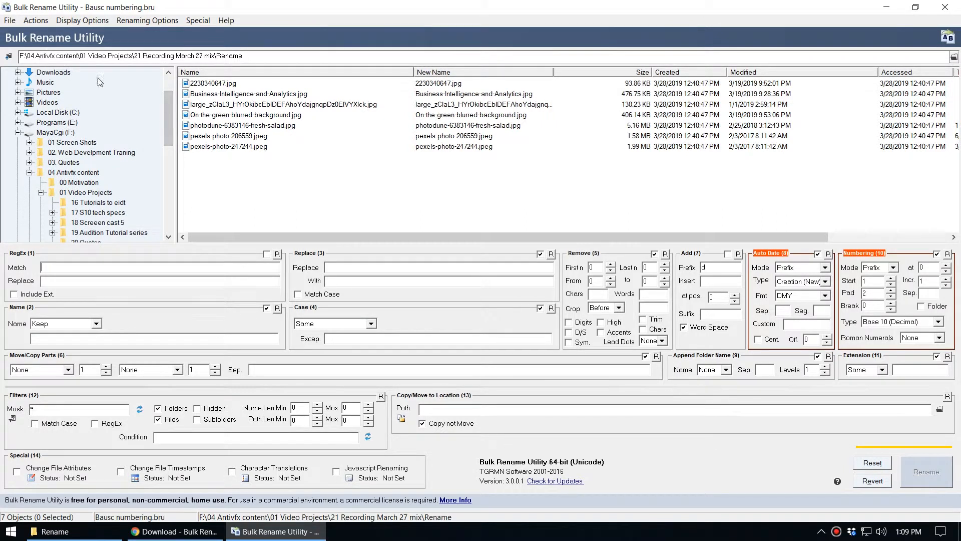
pyautogui.moveTo(171, 136); pyautogui.dragTo(169, 163)
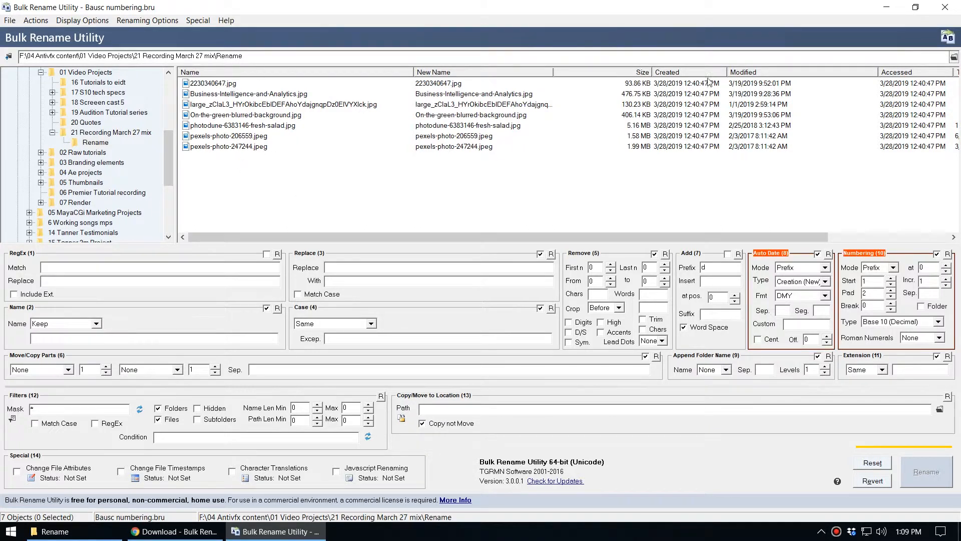
pyautogui.moveTo(233, 189); pyautogui.dragTo(196, 85)
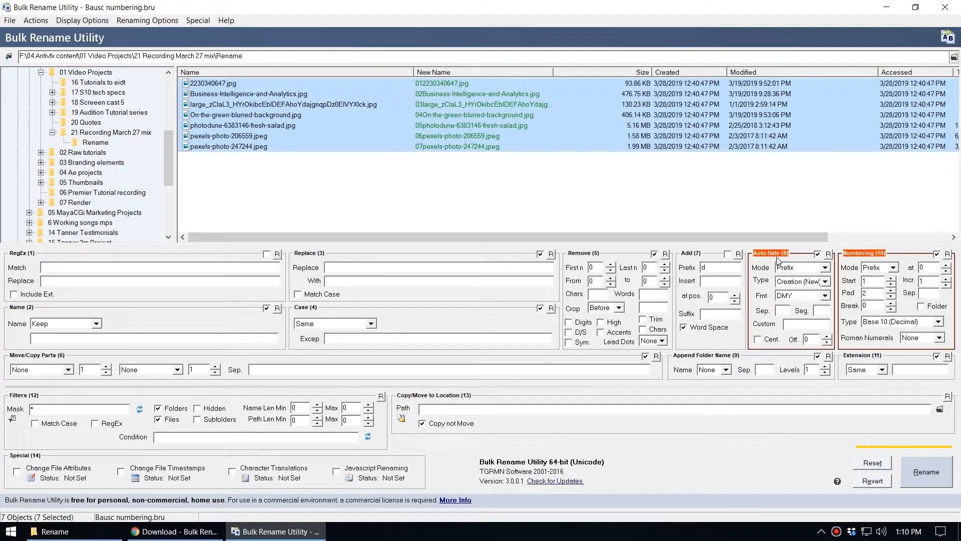
pyautogui.click(936, 254)
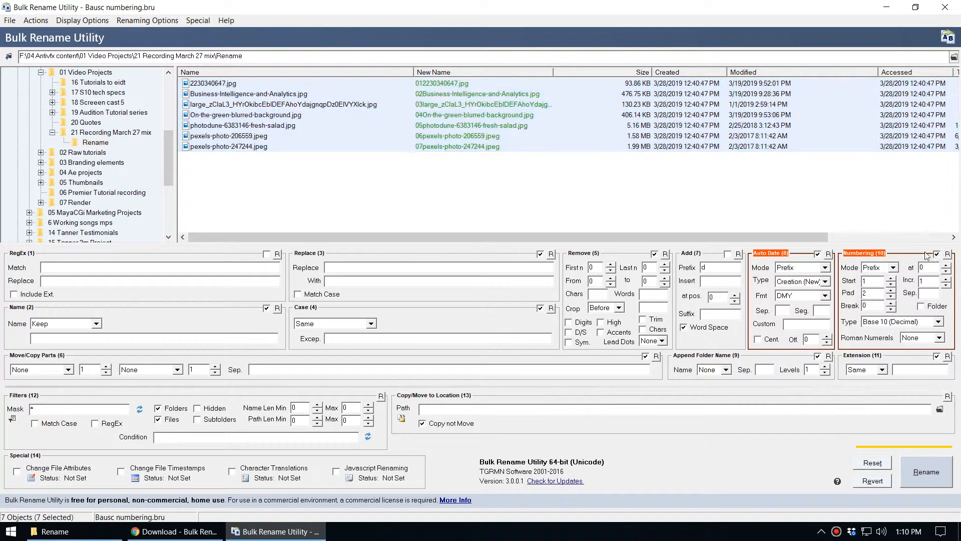
pyautogui.click(817, 254)
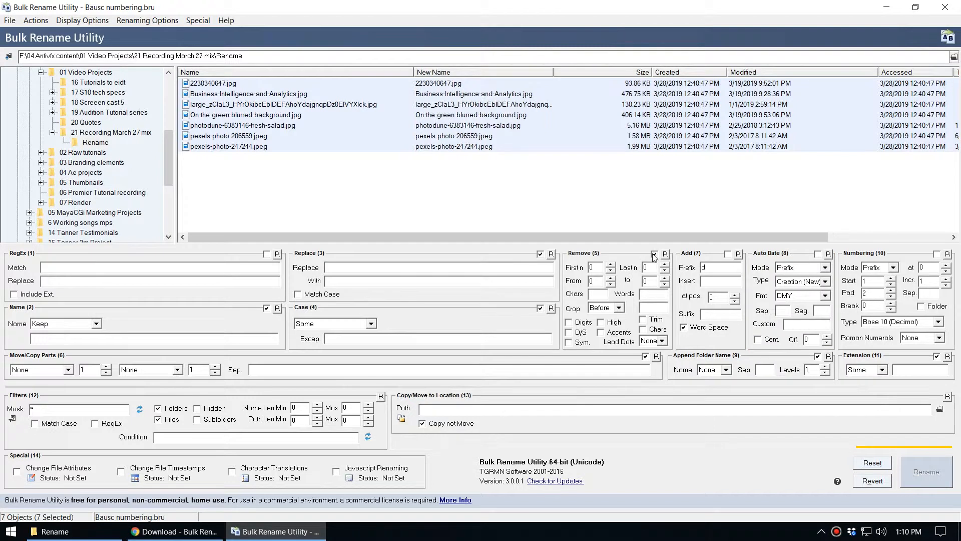
pyautogui.click(540, 255)
# Set the removal of first characters to 100 for all files and turn on prefix numbering.
pyautogui.click(610, 266)
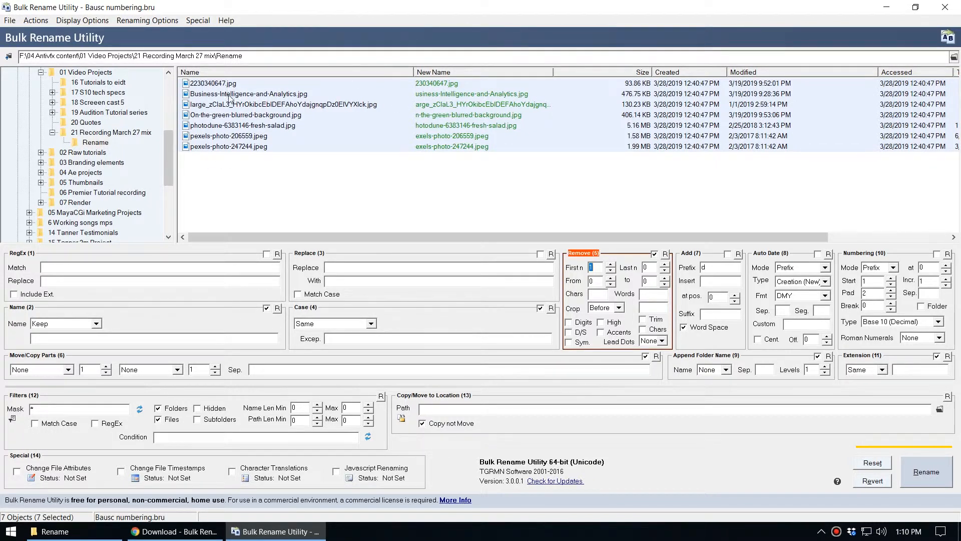
pyautogui.click(611, 266)
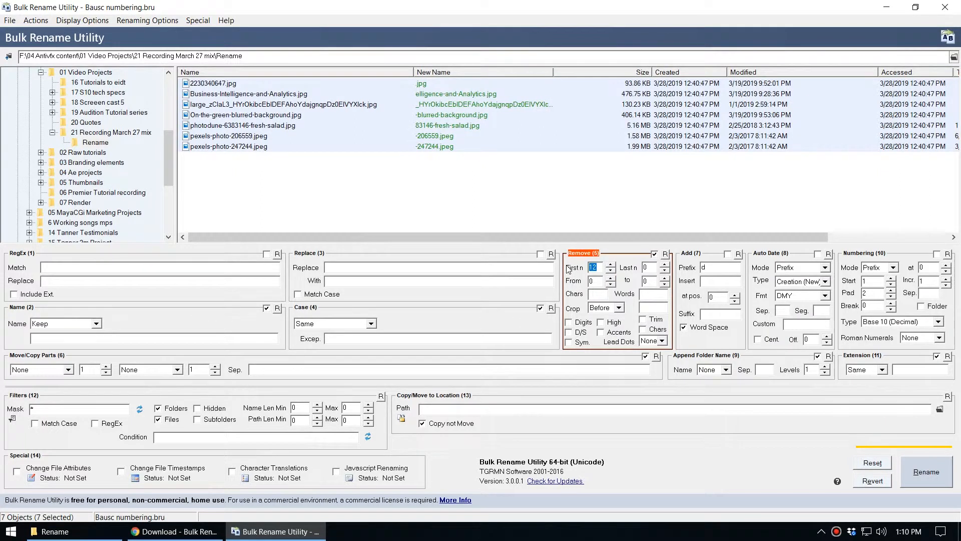
pyautogui.write('100')
pyautogui.click(499, 227)
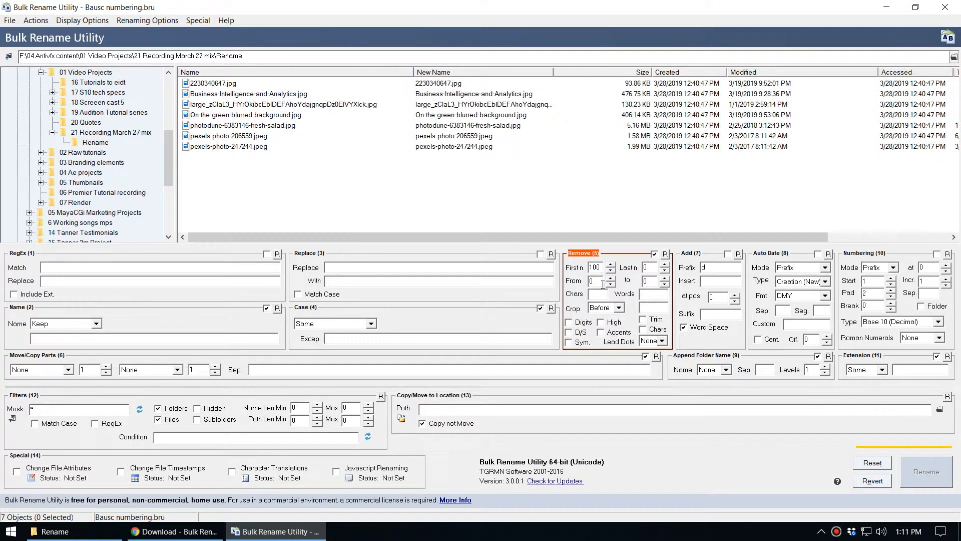
pyautogui.hotkey('ctrl', 'a')
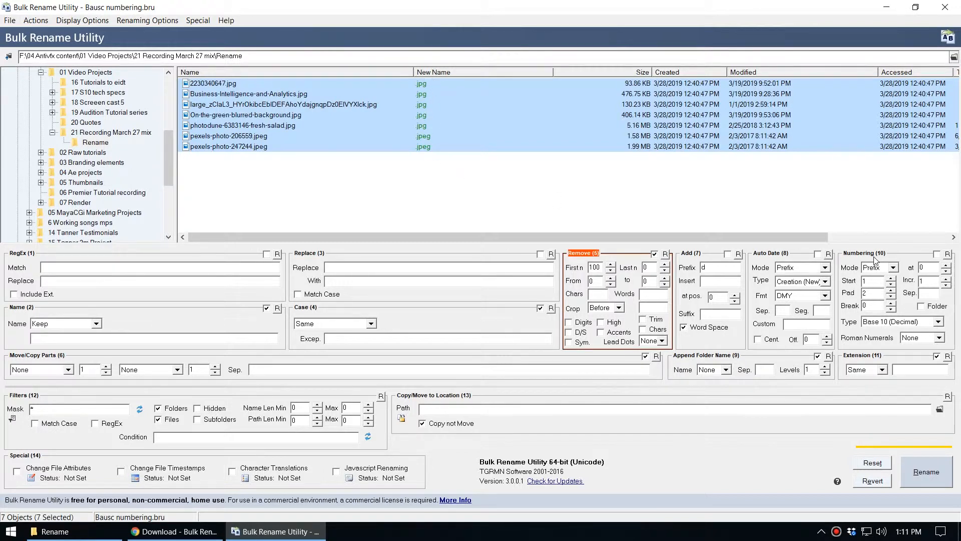
pyautogui.click(936, 254)
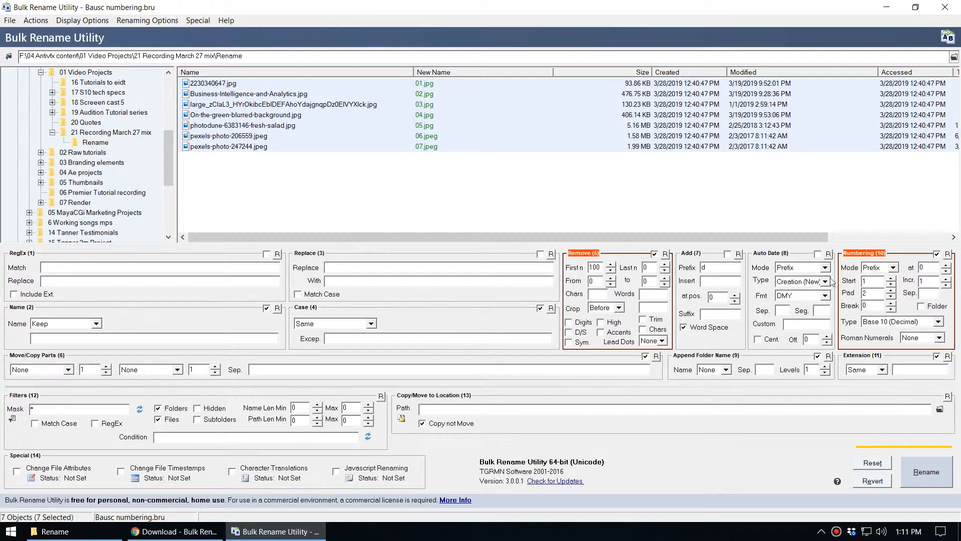
# Try a numbering start of 5 and a different padding, and set them back to 1 and 2.
pyautogui.moveTo(870, 282); pyautogui.dragTo(838, 286)
pyautogui.write('5')
pyautogui.moveTo(878, 281); pyautogui.dragTo(831, 283)
pyautogui.write('1')
pyautogui.click(891, 294)
pyautogui.click(892, 294)
pyautogui.click(891, 293)
pyautogui.click(891, 300)
pyautogui.click(892, 301)
pyautogui.click(892, 300)
# Try adding the prefix "image" and the suffix "digital" to the new names, and turn the Add section off again.
pyautogui.doubleClick(716, 269)
pyautogui.press('BackSpace')
pyautogui.click(728, 255)
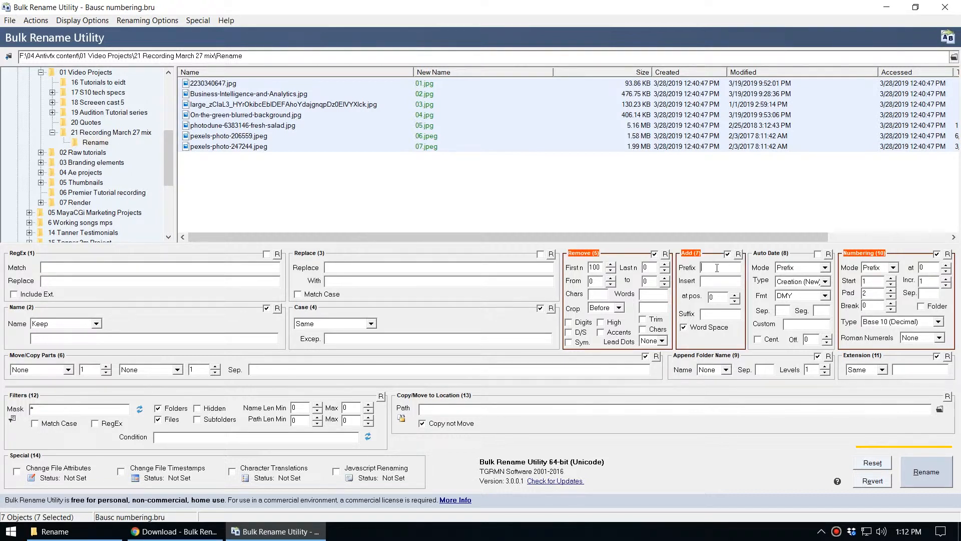
pyautogui.write('image')
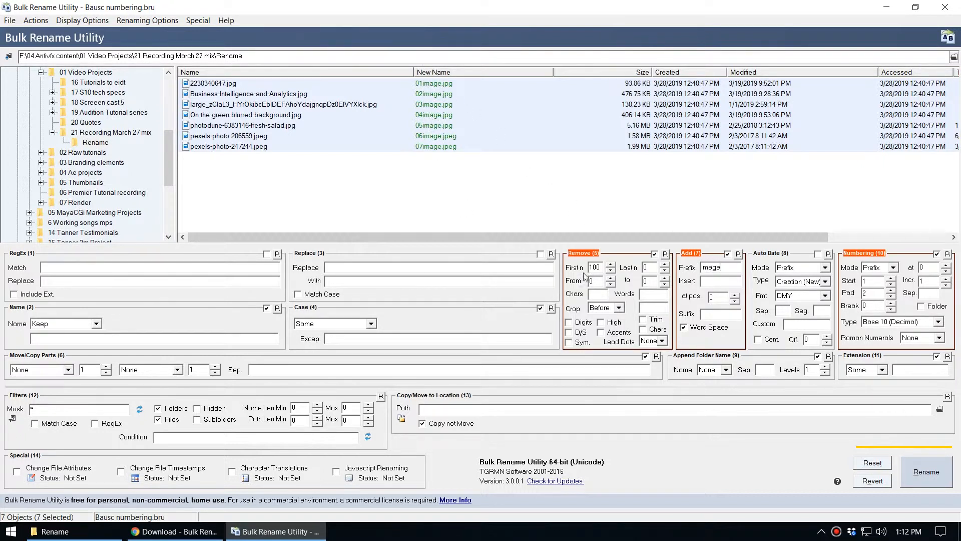
pyautogui.click(720, 314)
pyautogui.write('digital')
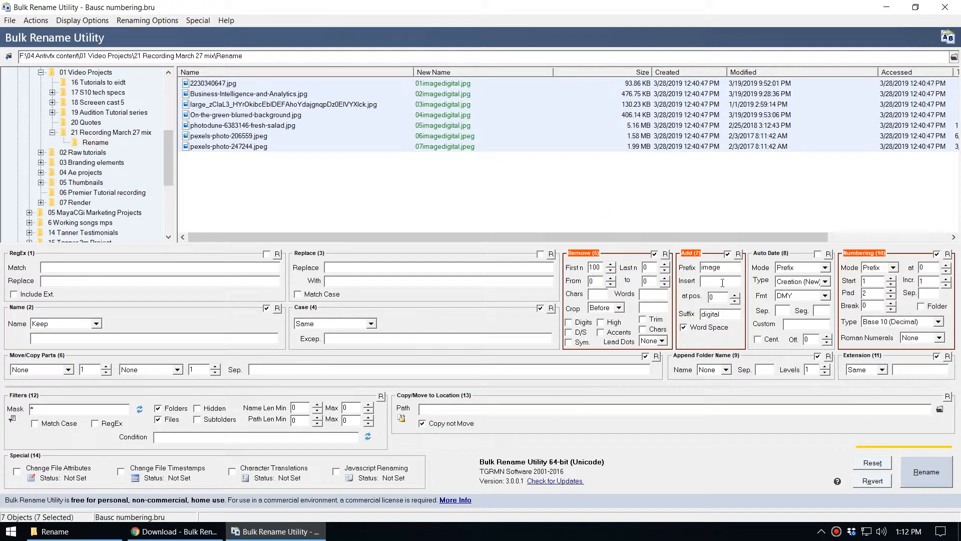
pyautogui.click(727, 253)
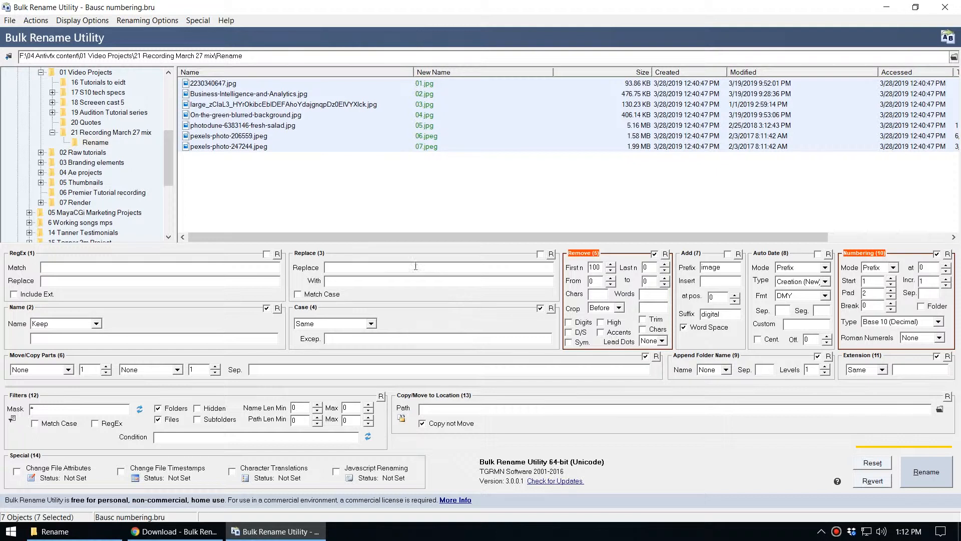
# Try "canno" as the text to find in the Replace section and clear it again.
pyautogui.click(349, 269)
pyautogui.write('canno')
pyautogui.click(340, 285)
pyautogui.moveTo(356, 267); pyautogui.dragTo(280, 263)
pyautogui.press('BackSpace')
# Check the original images in the Rename folder, and start the batch rename but decline the created-date warning.
pyautogui.click(87, 530)
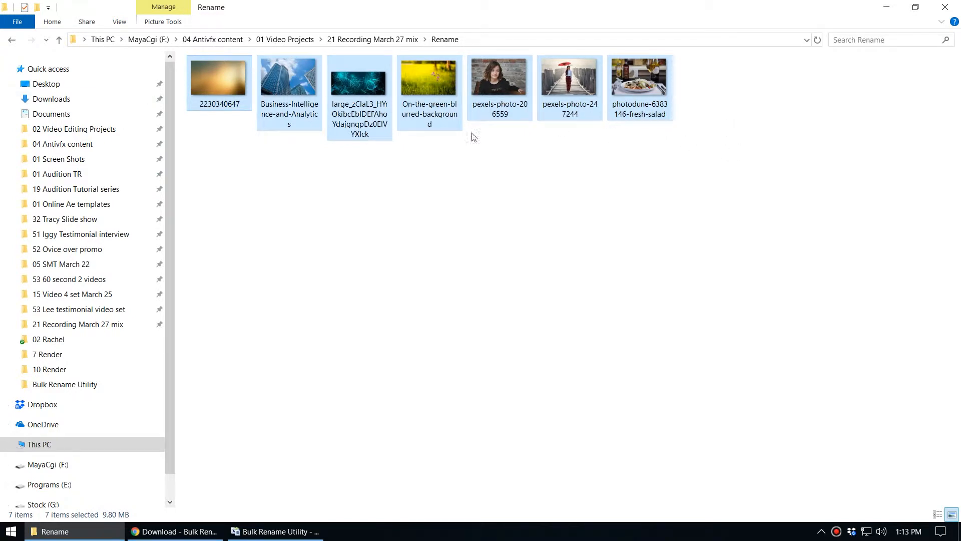
pyautogui.hotkey('alt', 'Tab')
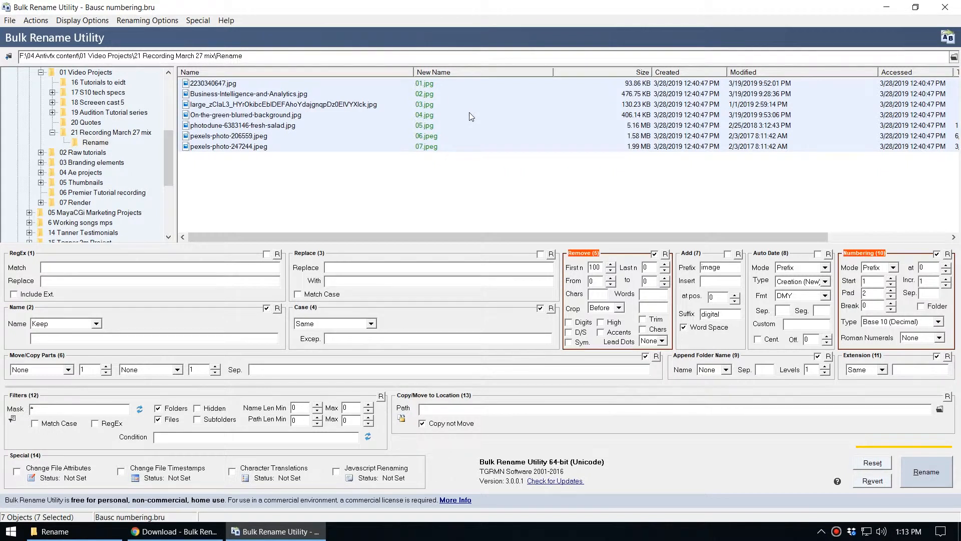
pyautogui.click(932, 474)
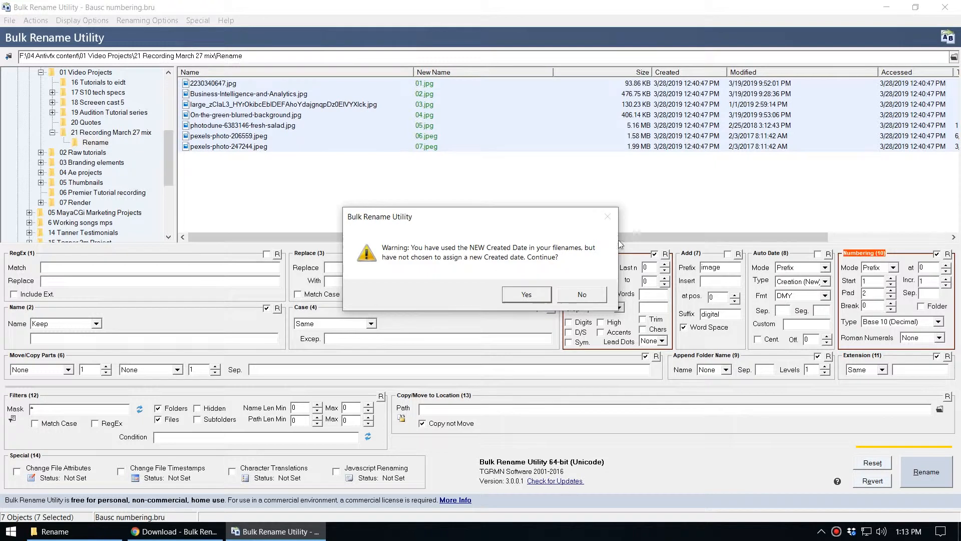
pyautogui.click(587, 295)
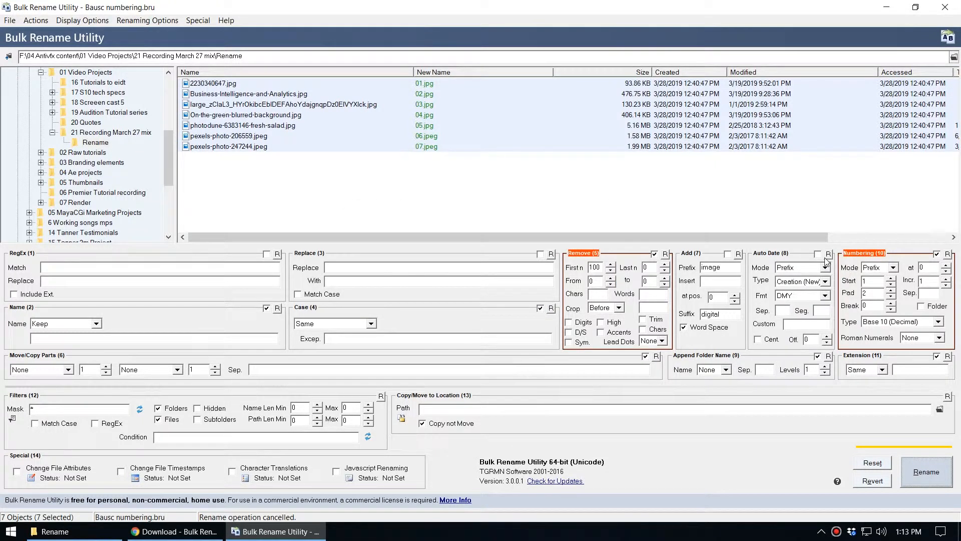
# Set the Auto Date type to Current and rename all the selected files.
pyautogui.click(824, 282)
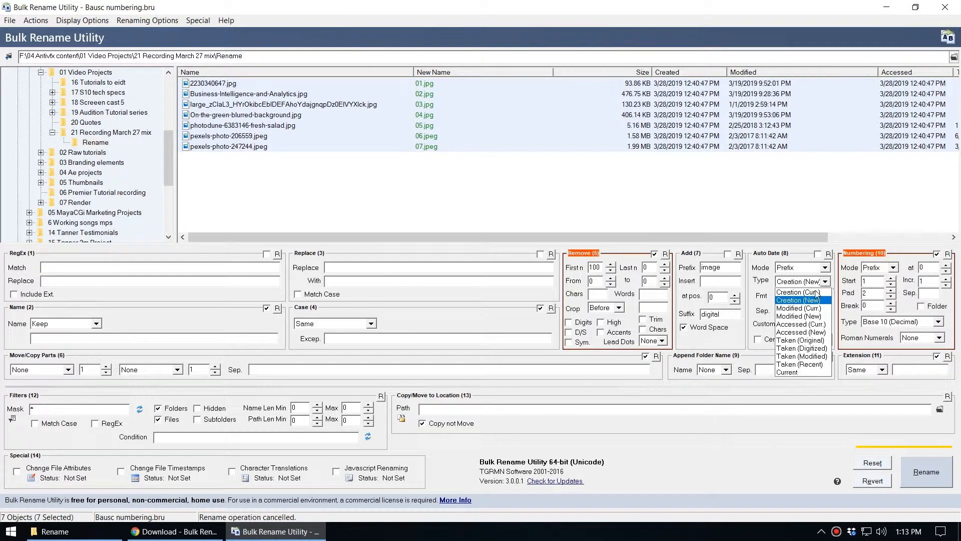
pyautogui.click(789, 371)
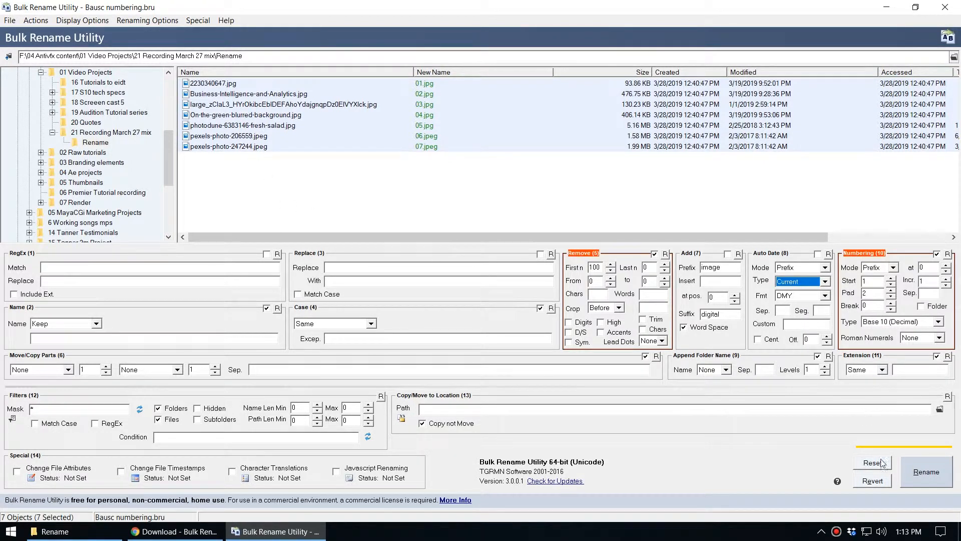
pyautogui.click(926, 475)
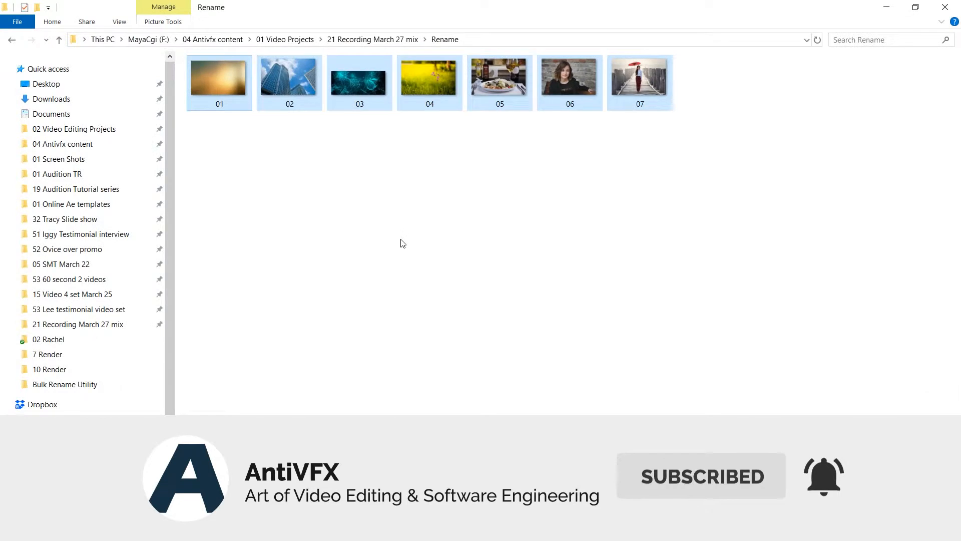
# Refresh the Rename folder in File Explorer to check the new file names, and return to Bulk Rename Utility.
pyautogui.rightClick(364, 229)
pyautogui.click(398, 275)
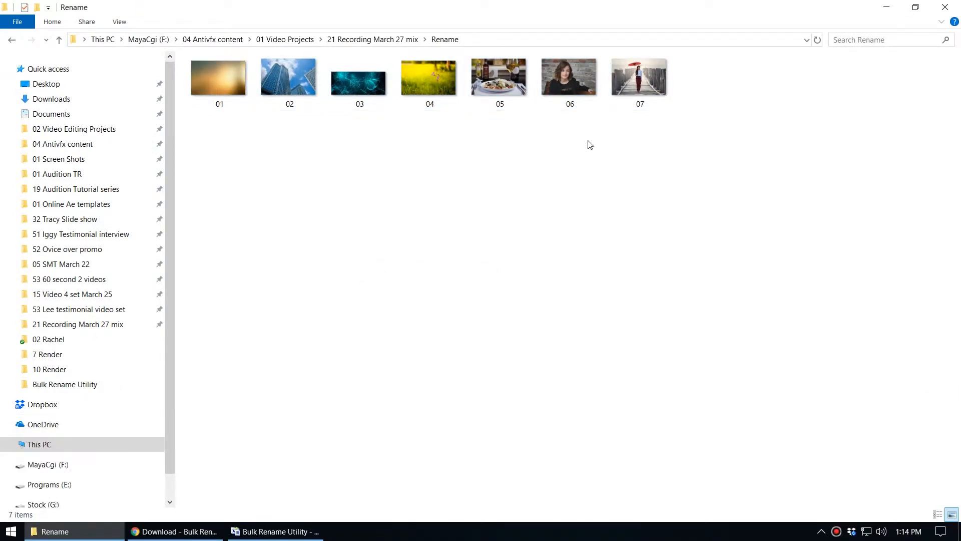
pyautogui.click(277, 531)
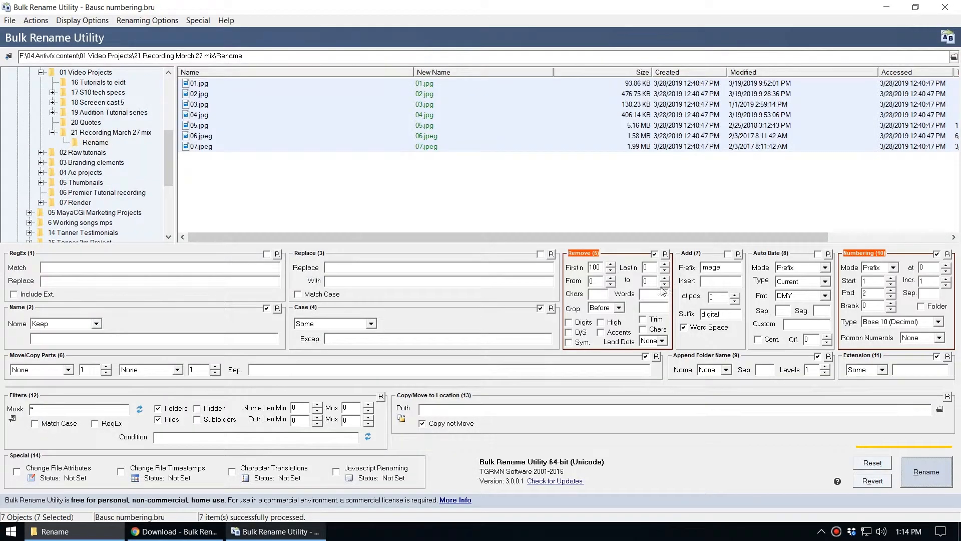